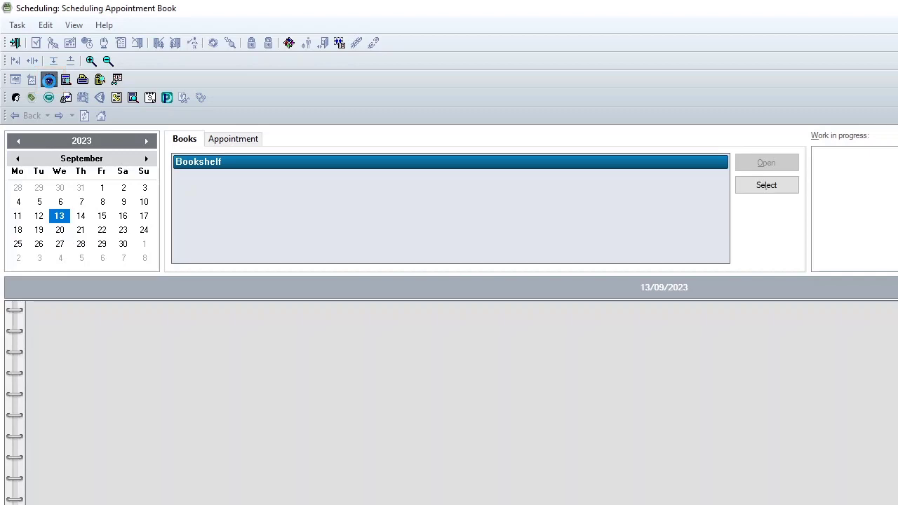
Open a schedule enquiry and set the request list enquiry to "1. Add / Set Encounter"
click(49, 81)
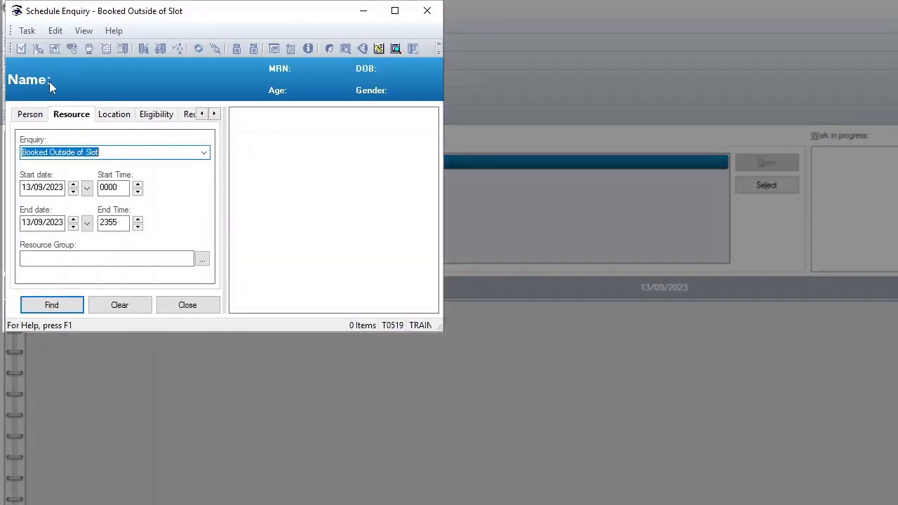
drag(227, 155, 327, 155)
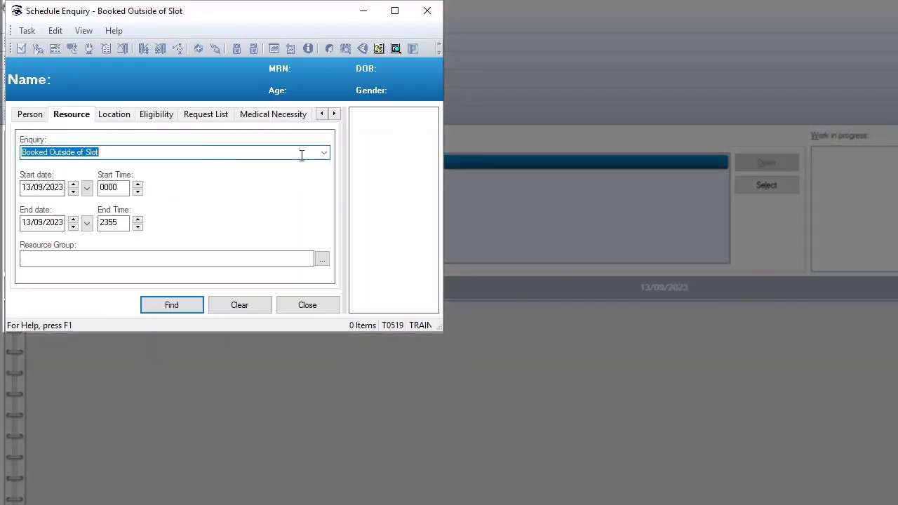
click(209, 119)
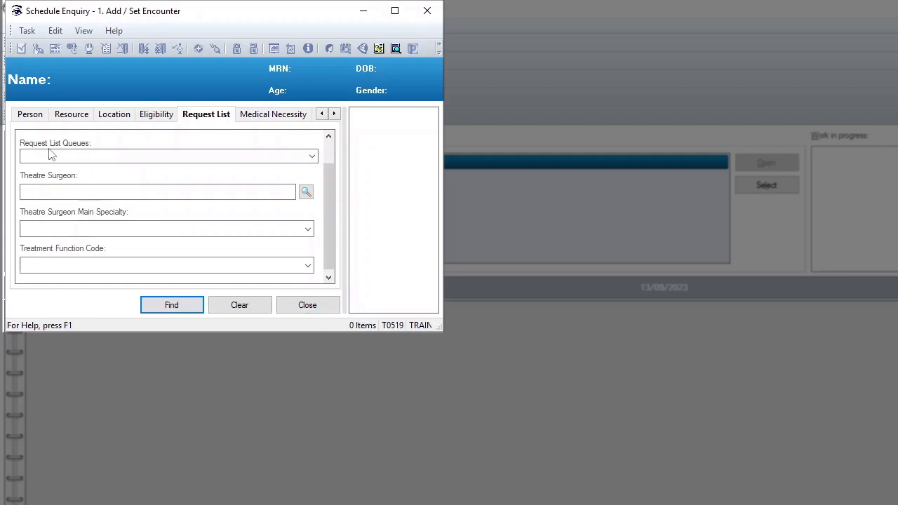
drag(327, 181, 329, 147)
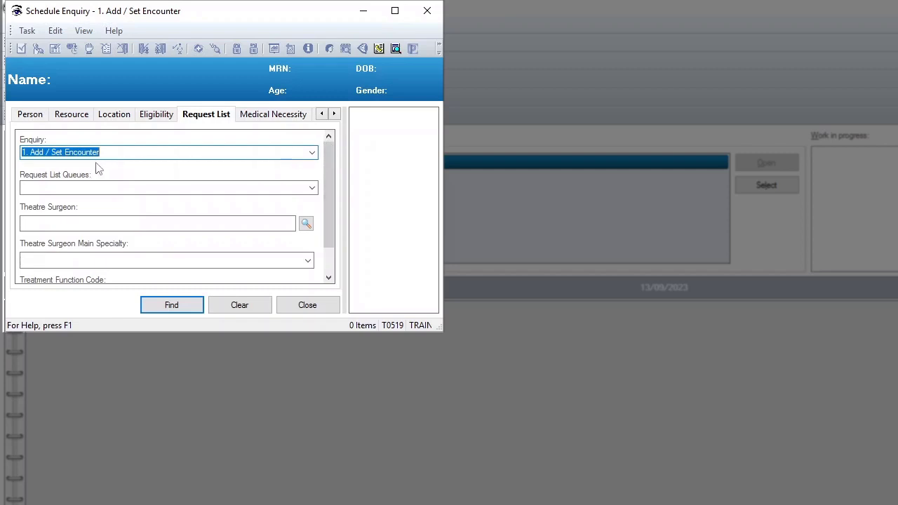
click(306, 153)
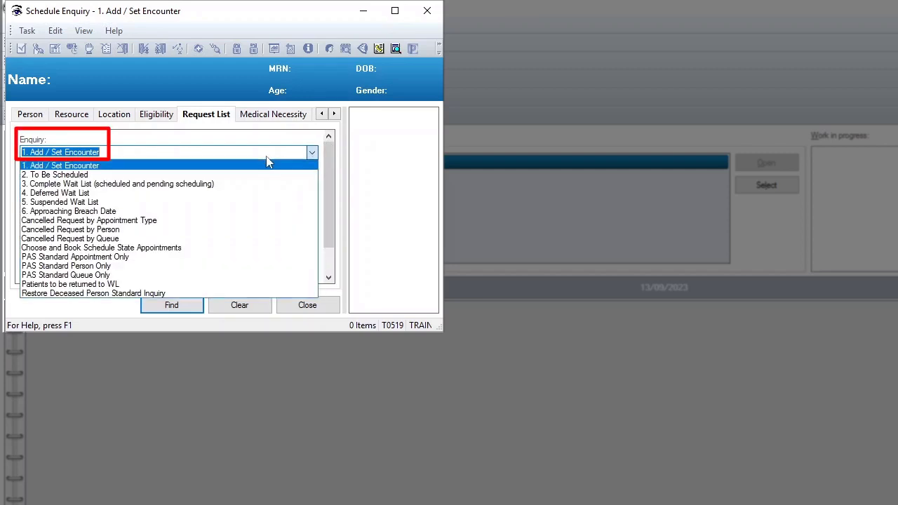
click(199, 166)
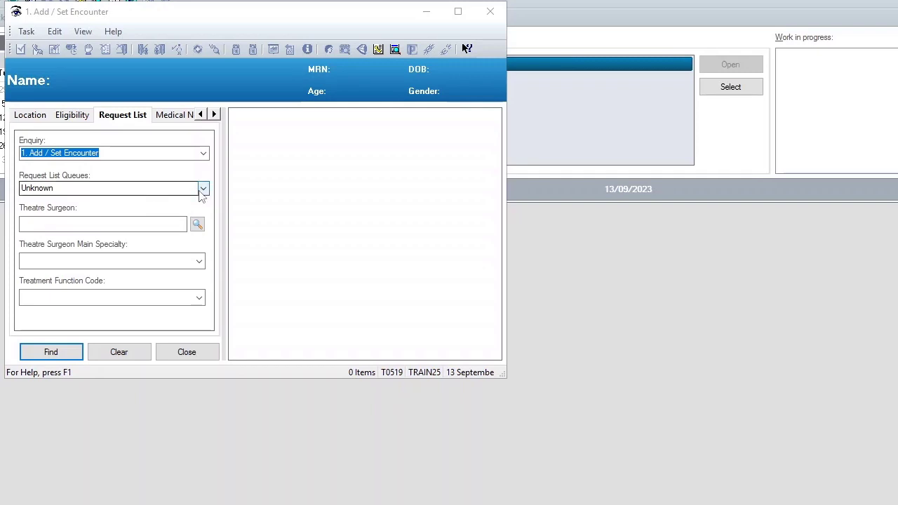
Find the requests in the BTHFT Cardio Ward Attender request list queue and enlarge the enquiry window
drag(502, 375, 830, 432)
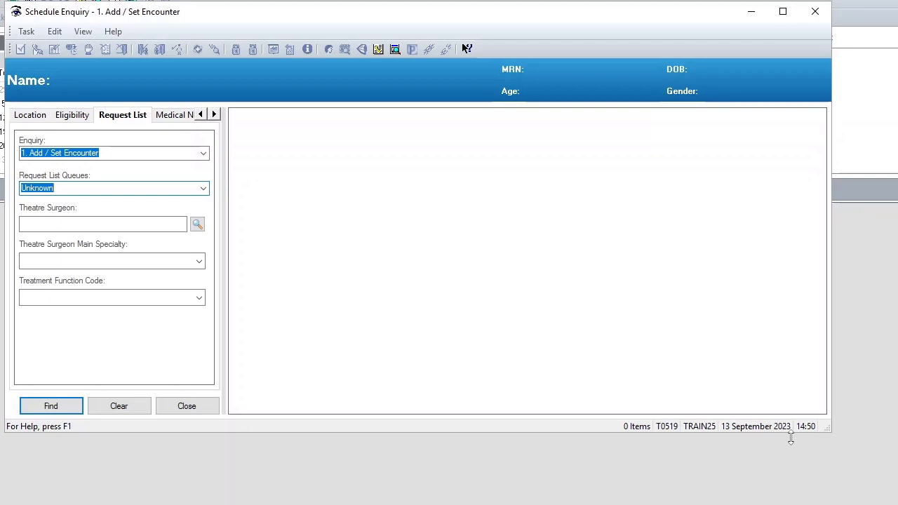
click(203, 190)
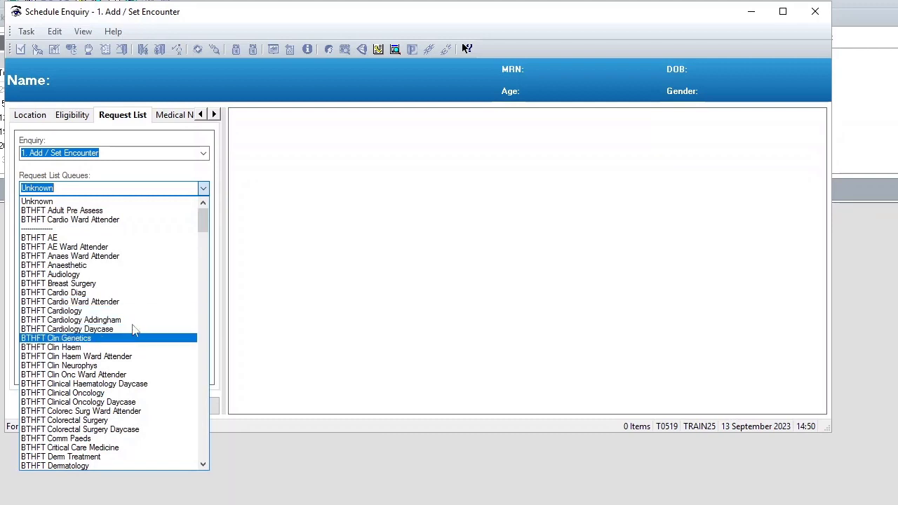
click(129, 302)
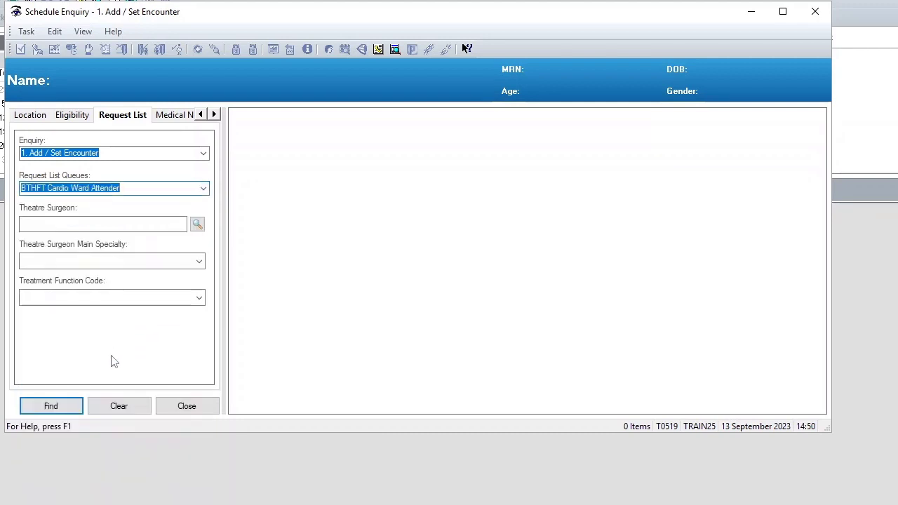
click(72, 409)
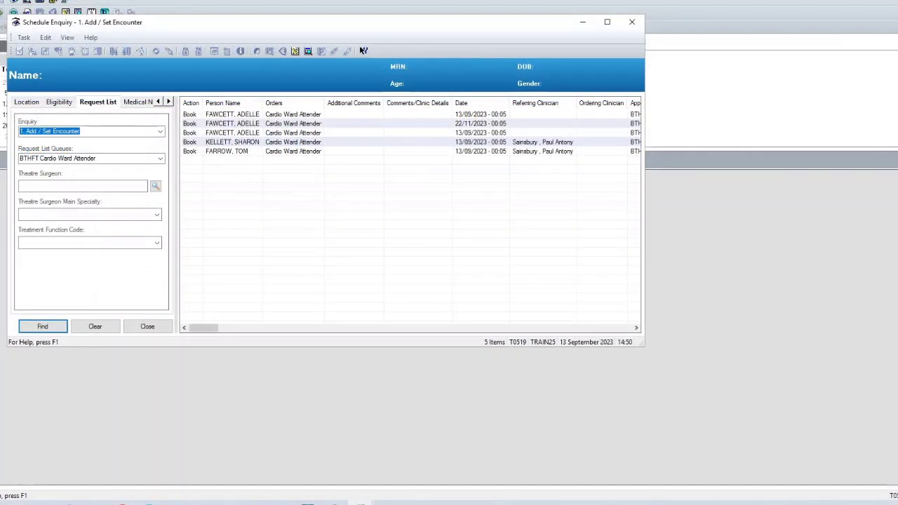
drag(644, 346, 795, 404)
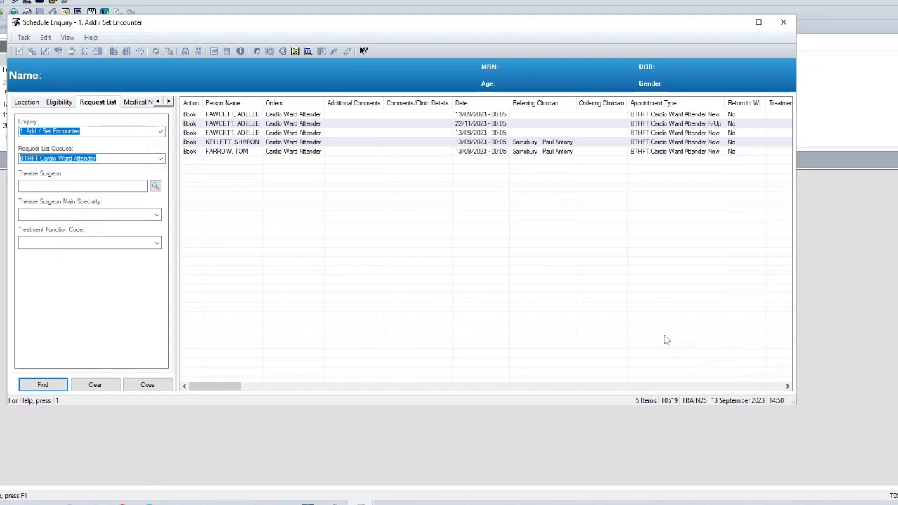
Start adding an encounter for the patient in the last request row, identifying it as a Waiting List encounter
click(209, 156)
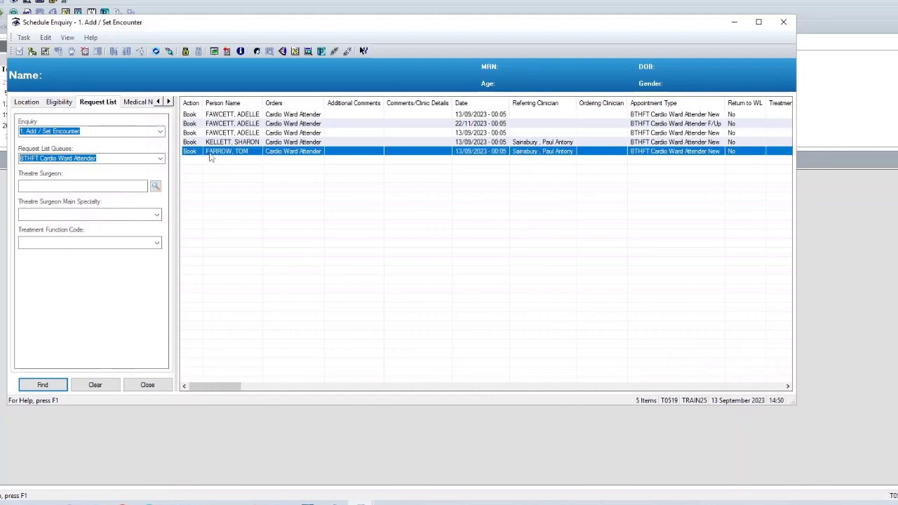
right_click(210, 158)
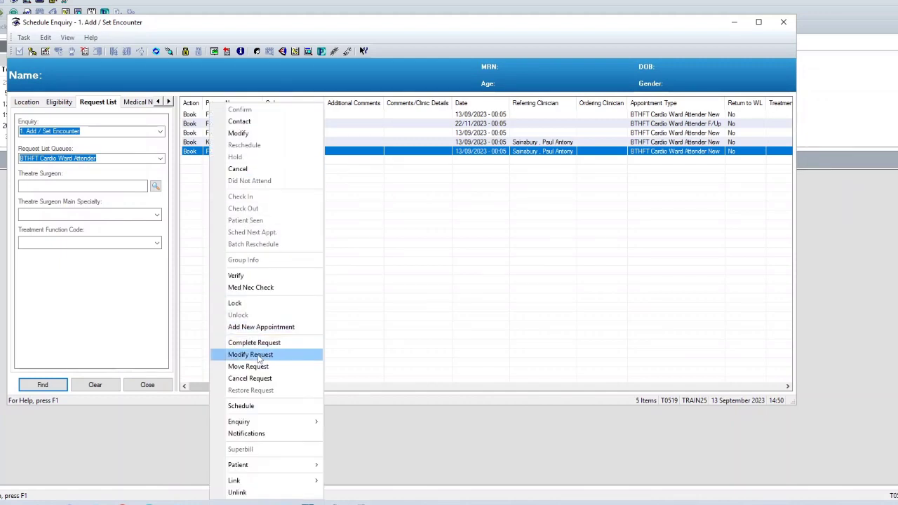
mouse_move(259, 469)
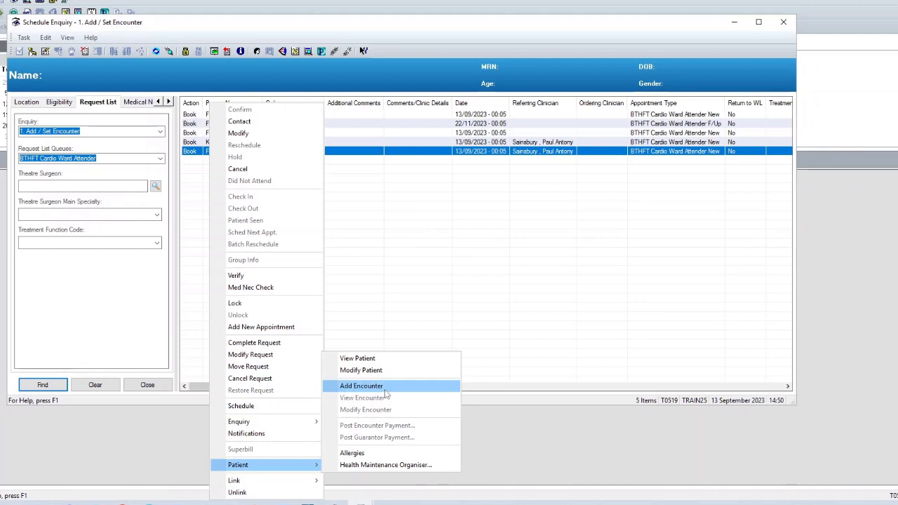
click(361, 385)
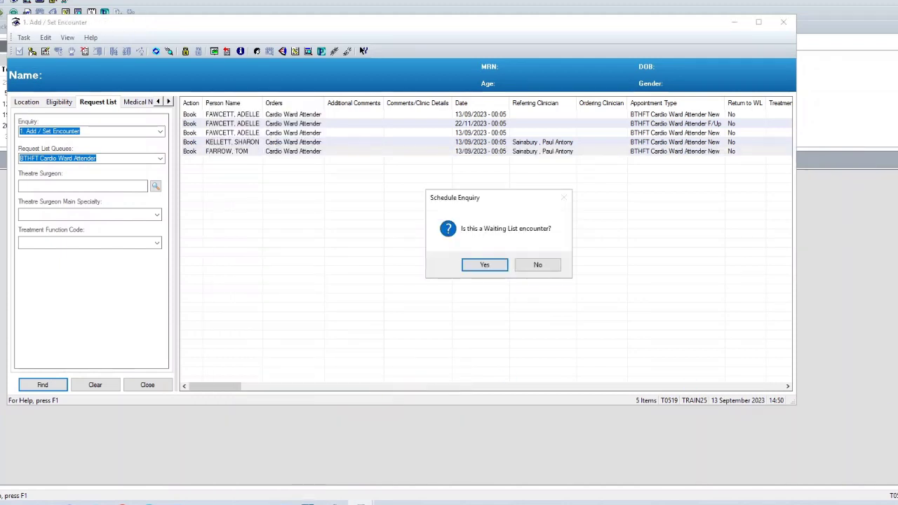
click(484, 267)
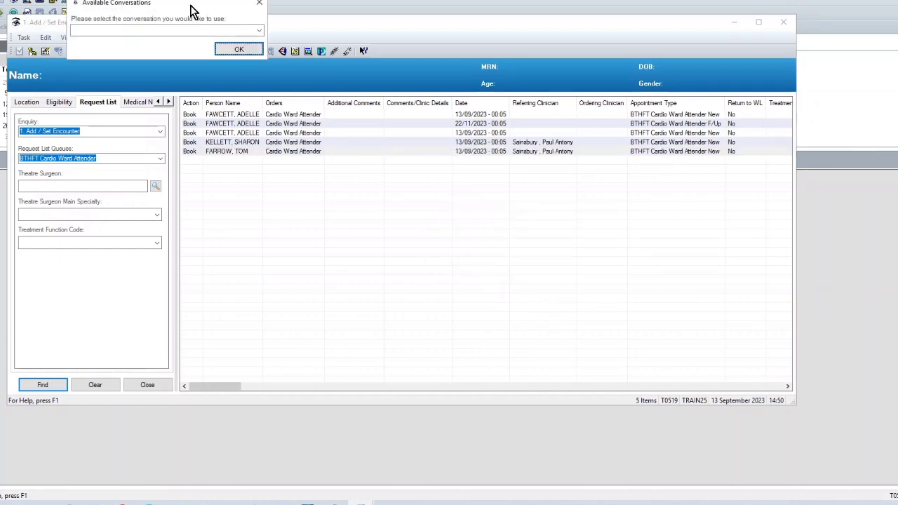
Choose Outpatient Referral List as the conversation for the new encounter and confirm it
drag(193, 11, 588, 209)
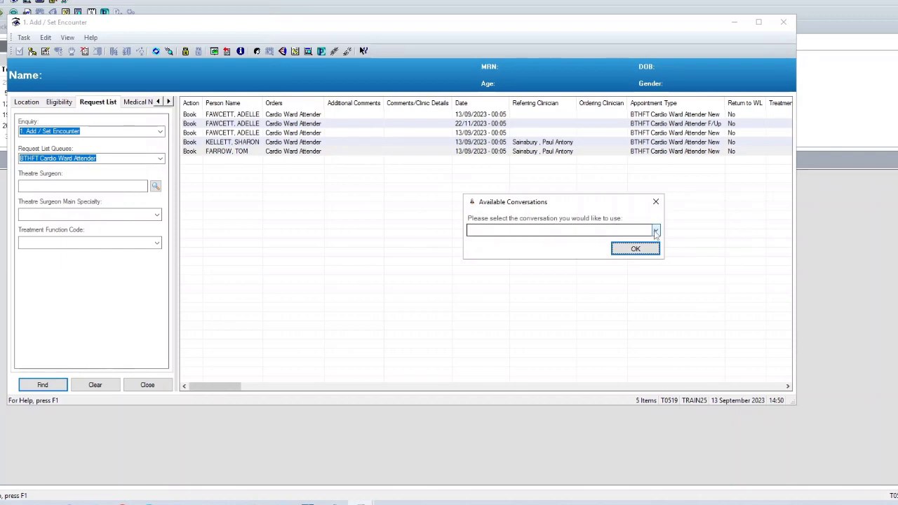
click(655, 232)
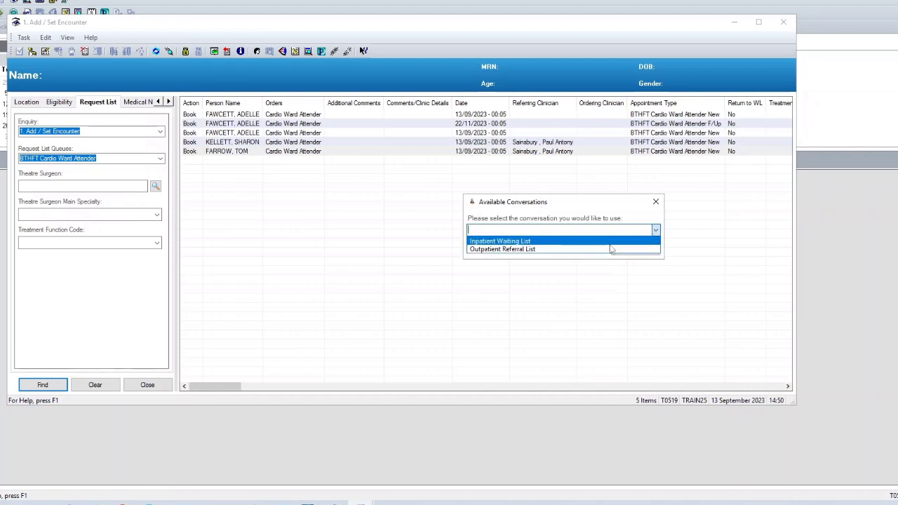
click(616, 250)
click(621, 250)
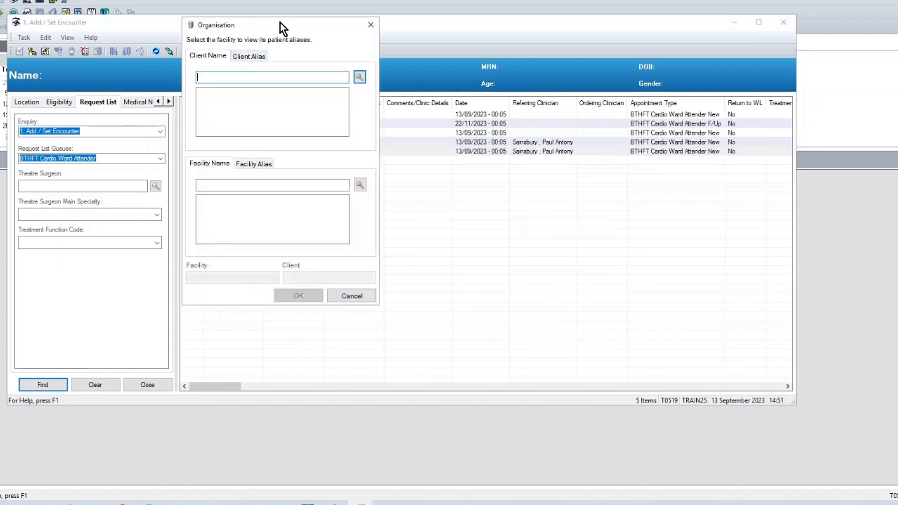
Search the facility names for "bradford" and choose Bradford Royal Infirmary as the encounter's facility
drag(280, 27, 492, 108)
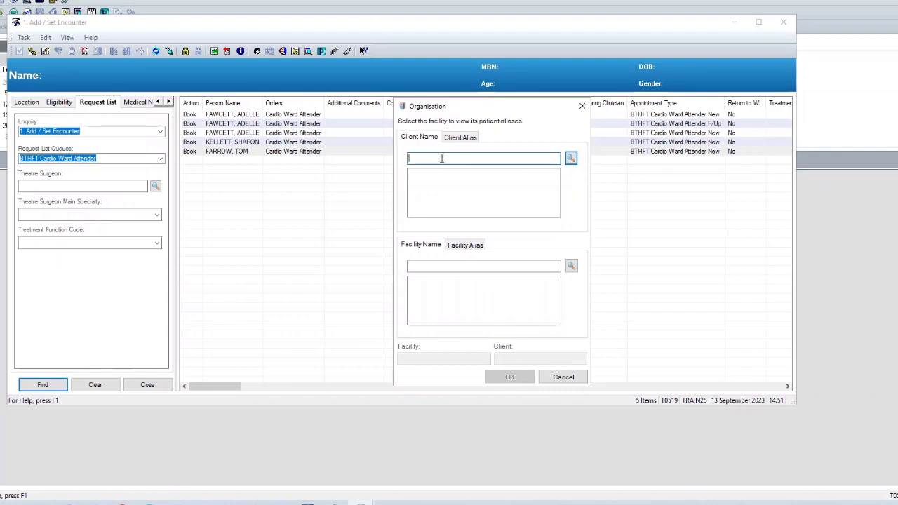
click(458, 267)
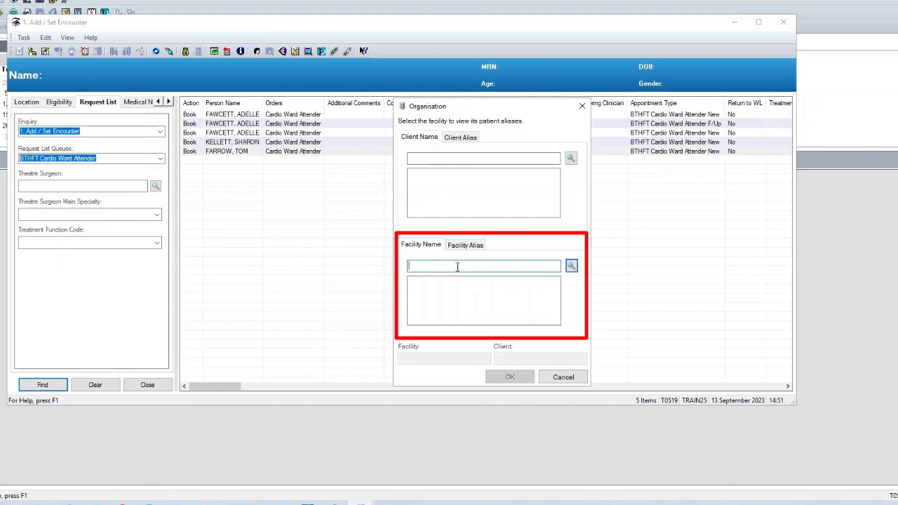
text(bradford)
key(Return)
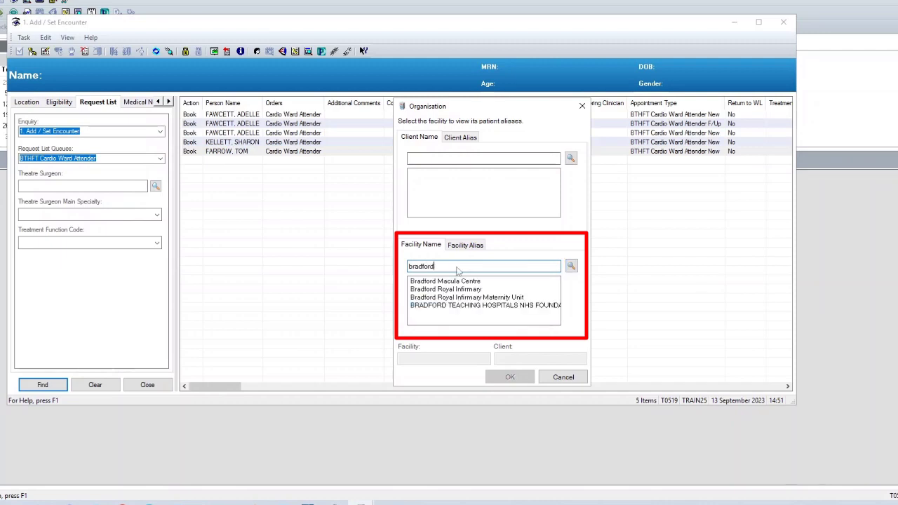
click(456, 306)
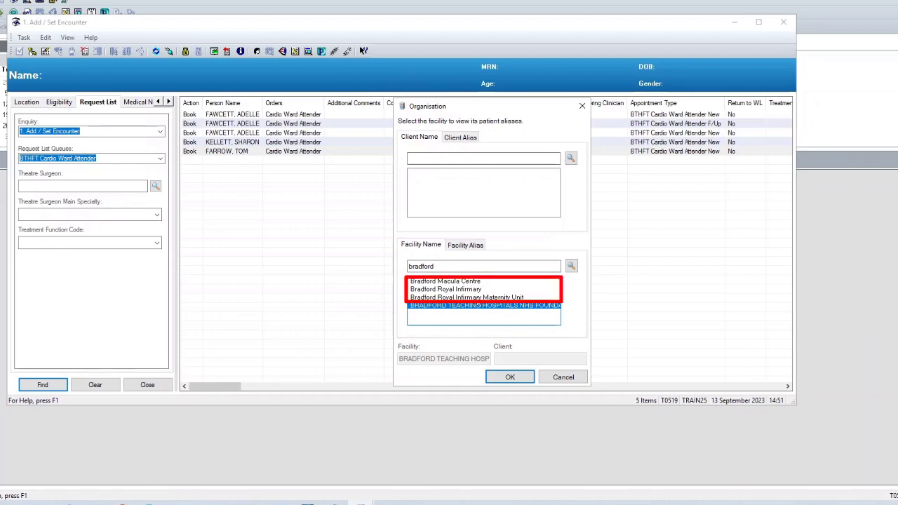
click(457, 290)
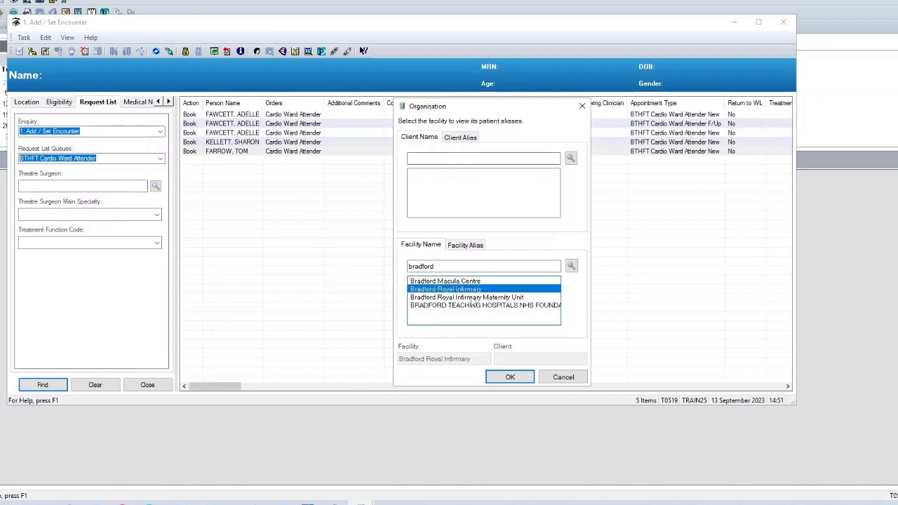
click(508, 378)
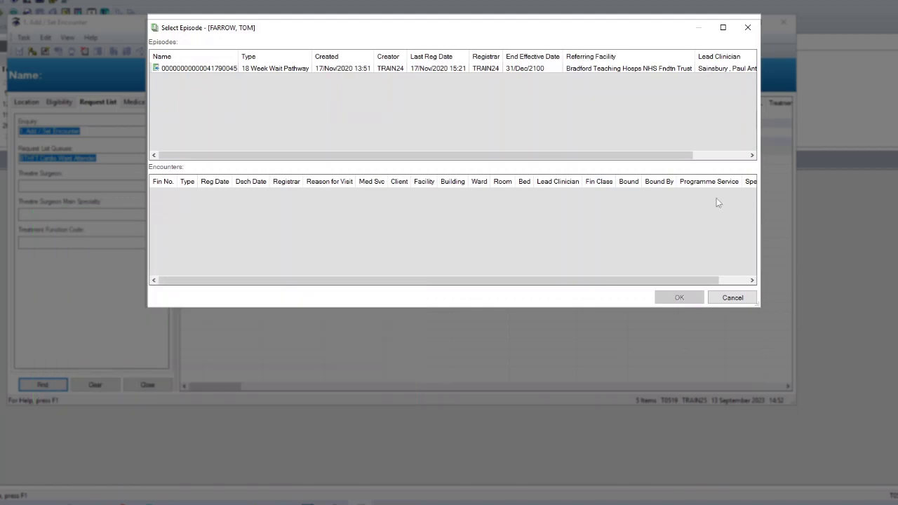
Add a new 18 Week Wait Pathway episode for the patient and select it for the encounter
right_click(328, 99)
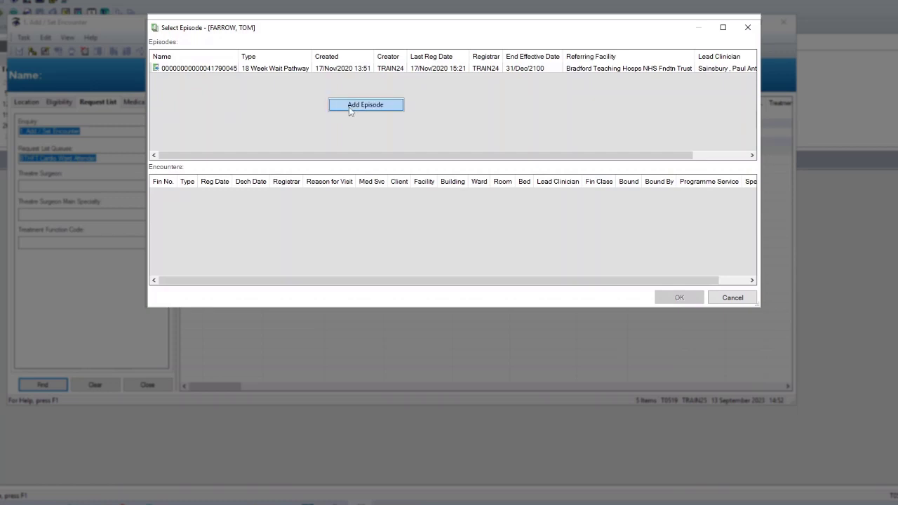
click(349, 106)
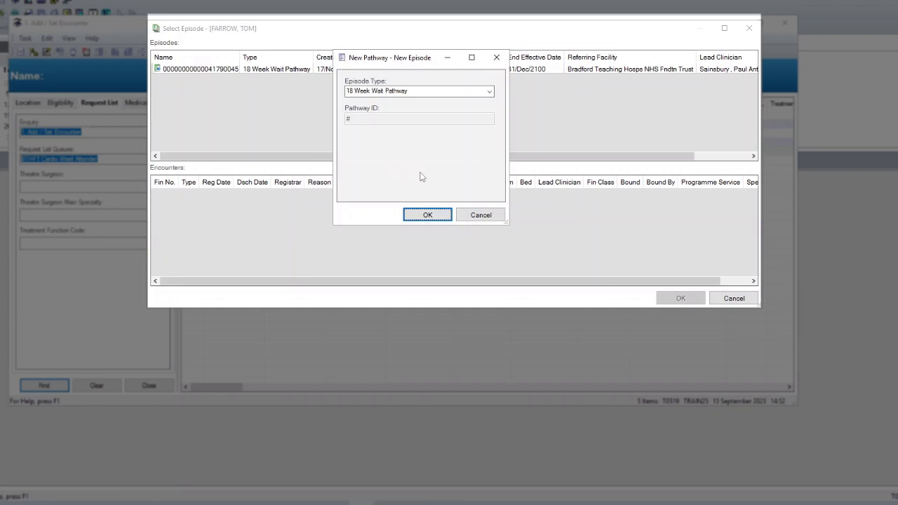
click(441, 214)
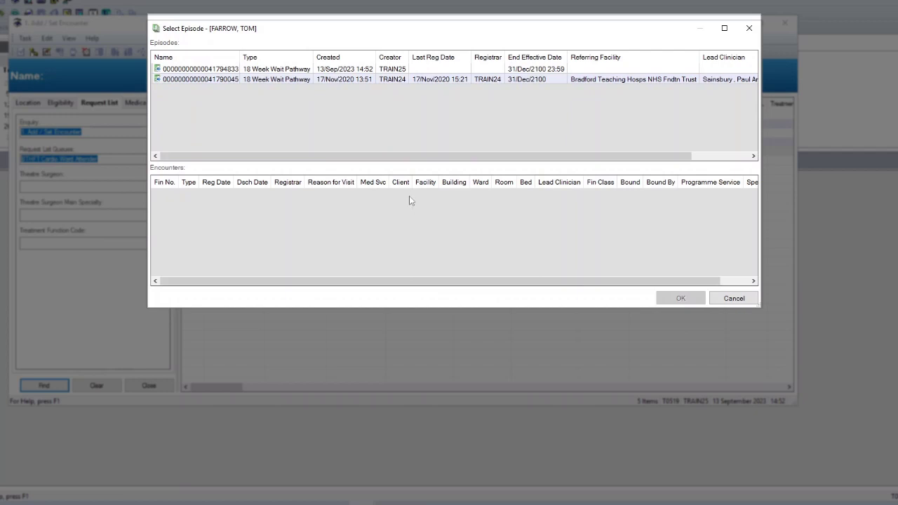
click(299, 70)
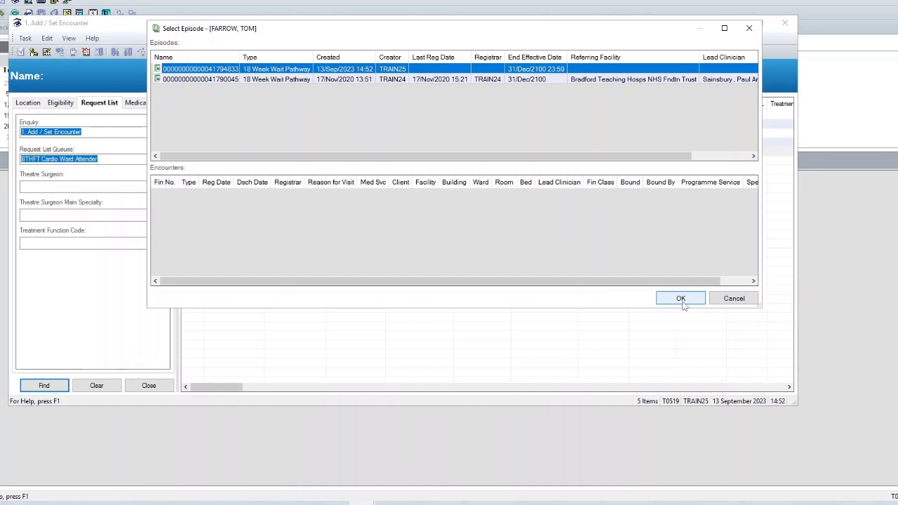
click(680, 298)
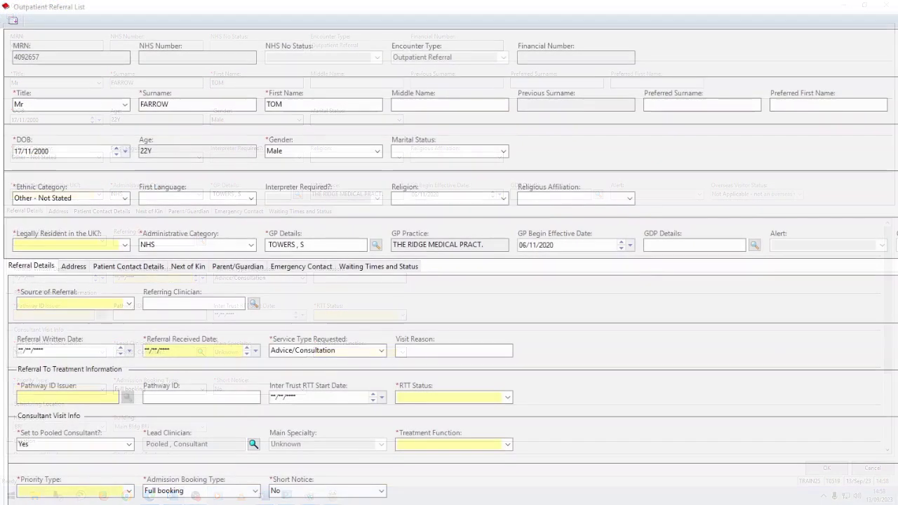
Check the patient's address details and set Legally Resident in the UK to "Yes - Confirmed"
click(72, 269)
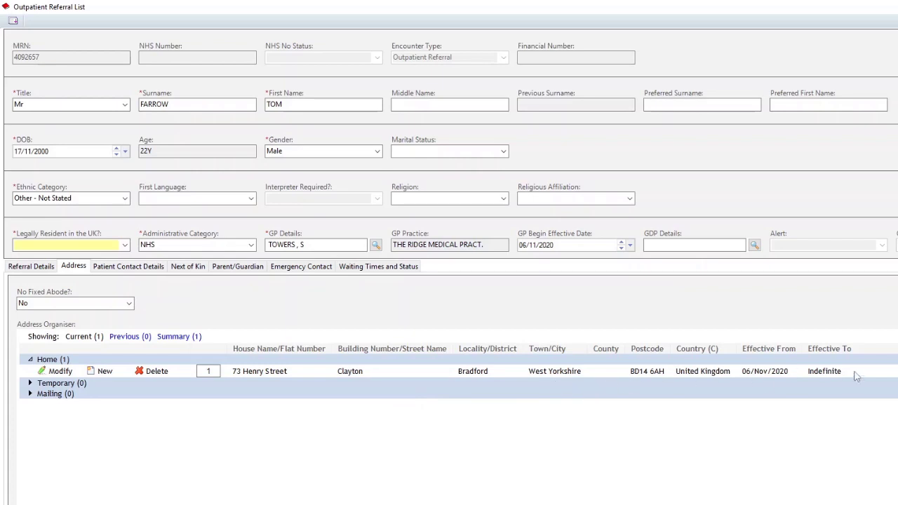
click(31, 265)
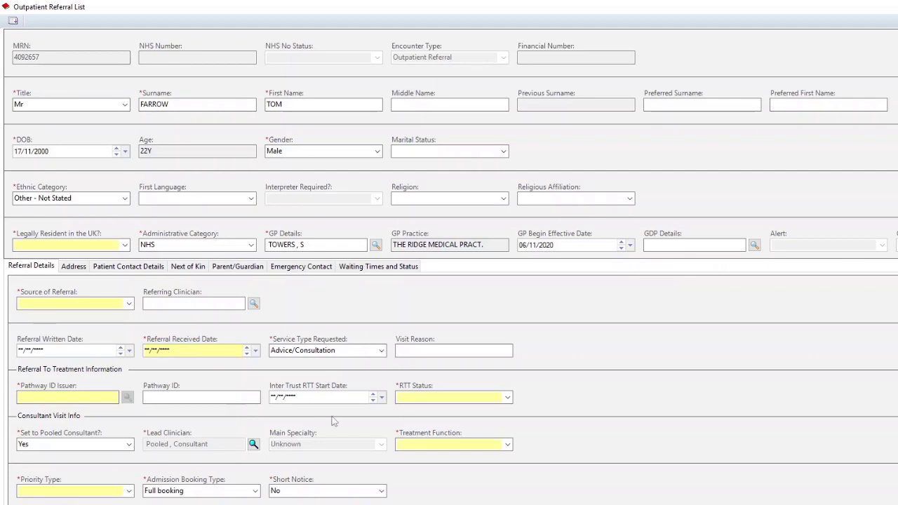
click(125, 245)
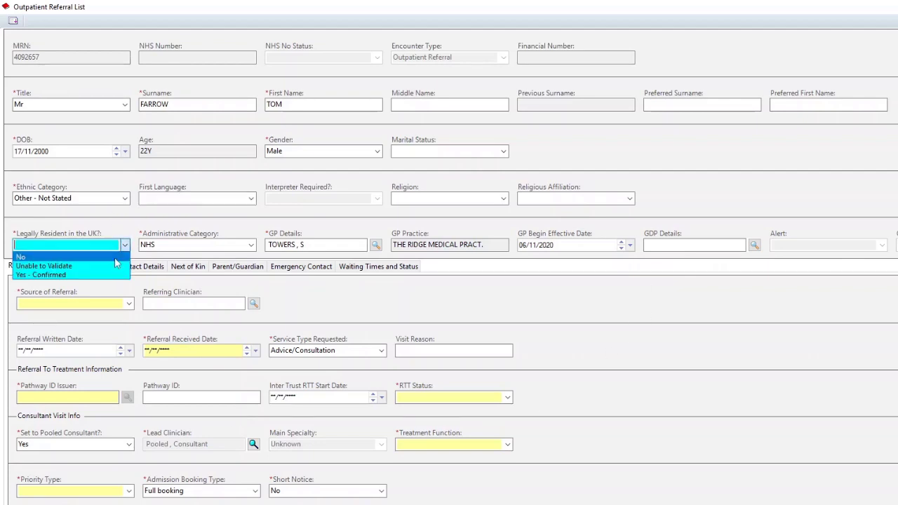
click(106, 274)
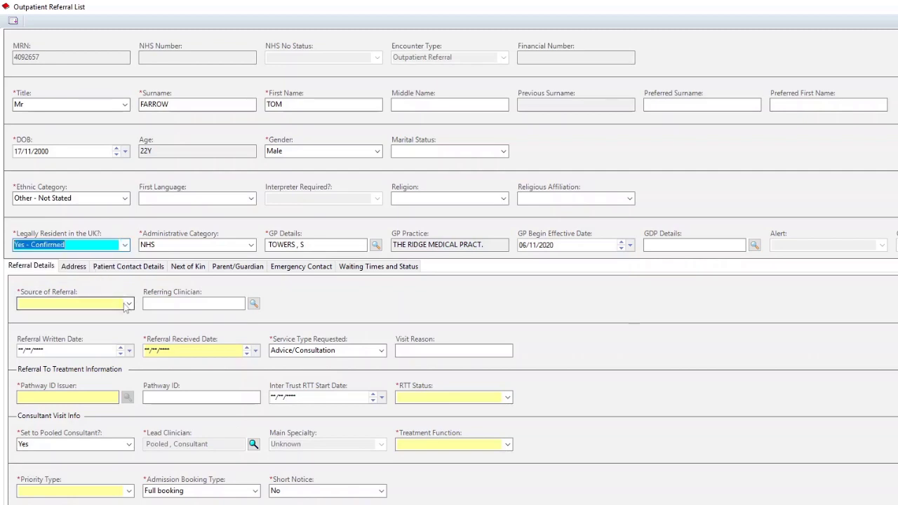
Set Source of Referral to Consultant (Not ED) Referral and choose the referring clinician at The Ridge Medical Practice from the clinical staff search
click(129, 304)
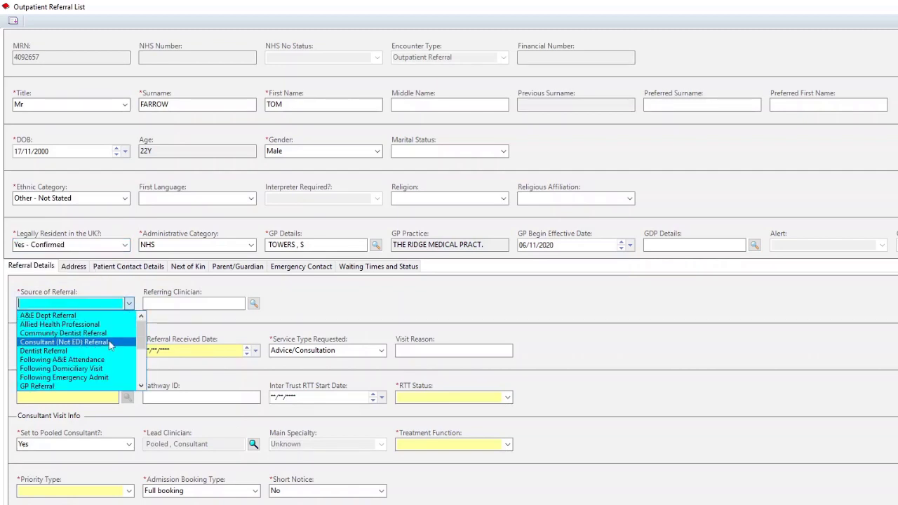
click(112, 341)
click(240, 304)
text(towers)
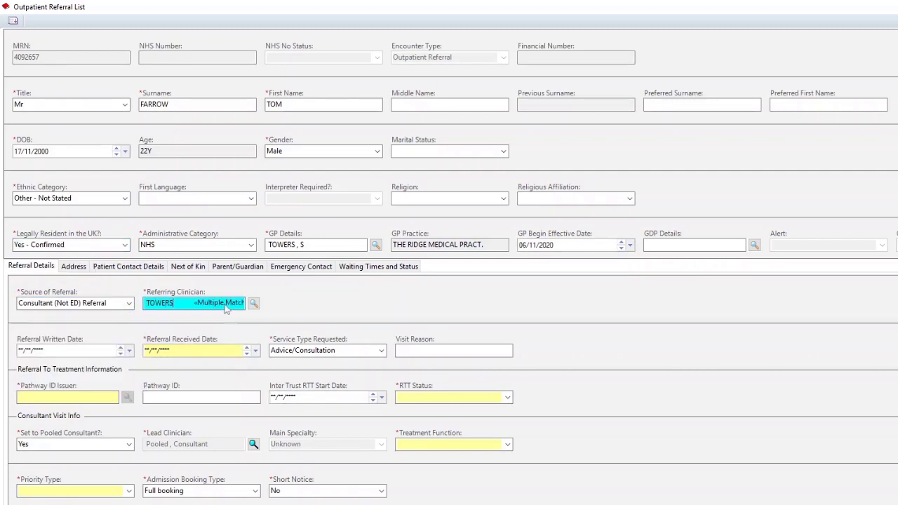
click(254, 303)
scroll(517, 365, down, 1)
click(471, 361)
click(470, 369)
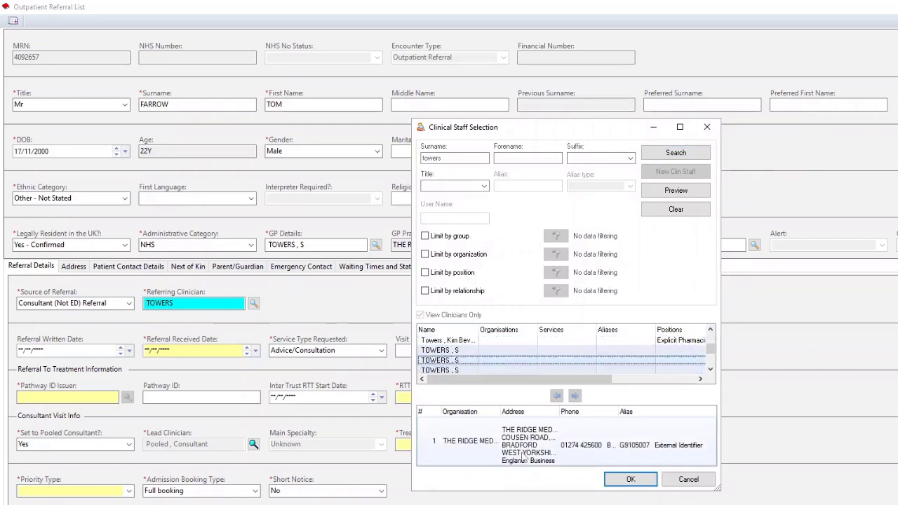
click(514, 442)
click(635, 480)
Set the Referral Received Date to 13/09/2023 and the RTT Status to "98 Not Applicable to RTT"
click(205, 351)
key(t)
click(508, 398)
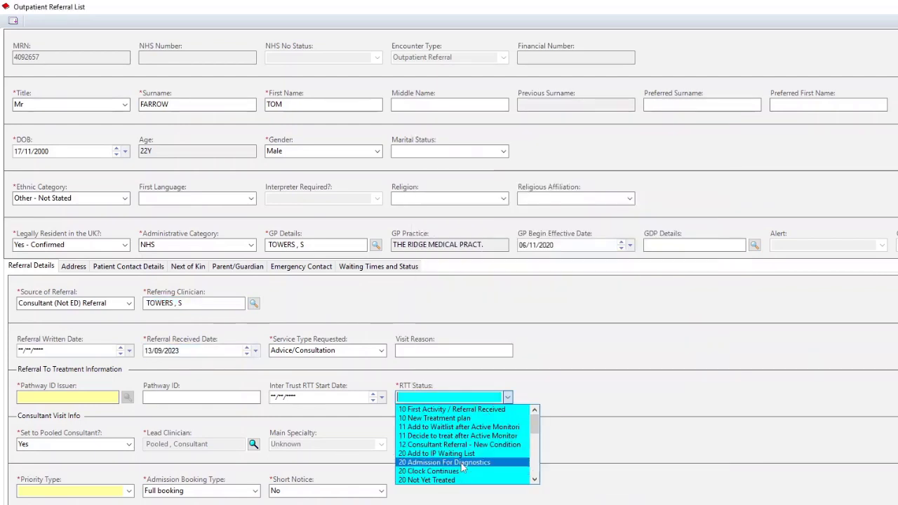
scroll(461, 463, down, 3)
click(453, 472)
Search the pathway ID issuers for "bradford", choose Bradford Teaching Hosps NHS Fndtn Trust and reselect RTT Status "98 Not Applicable to RTT"
click(107, 398)
text(BRA)
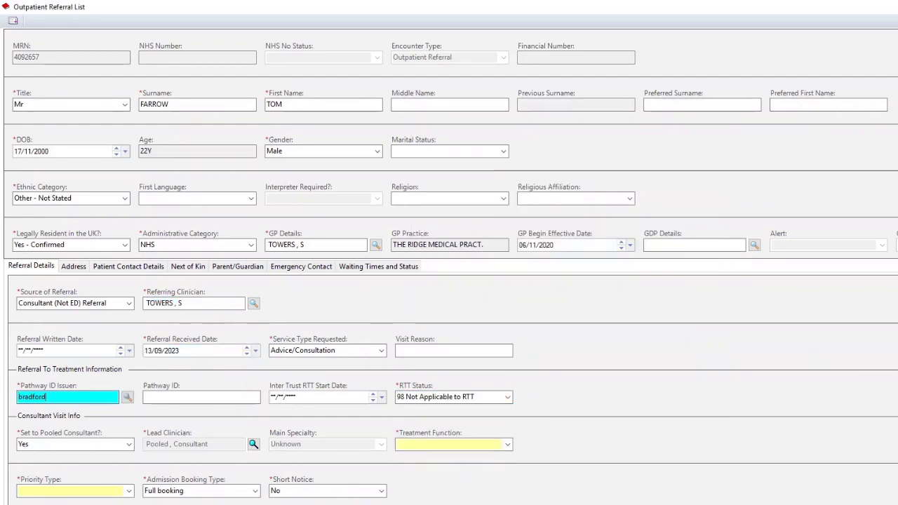
text(DFORD)
click(128, 398)
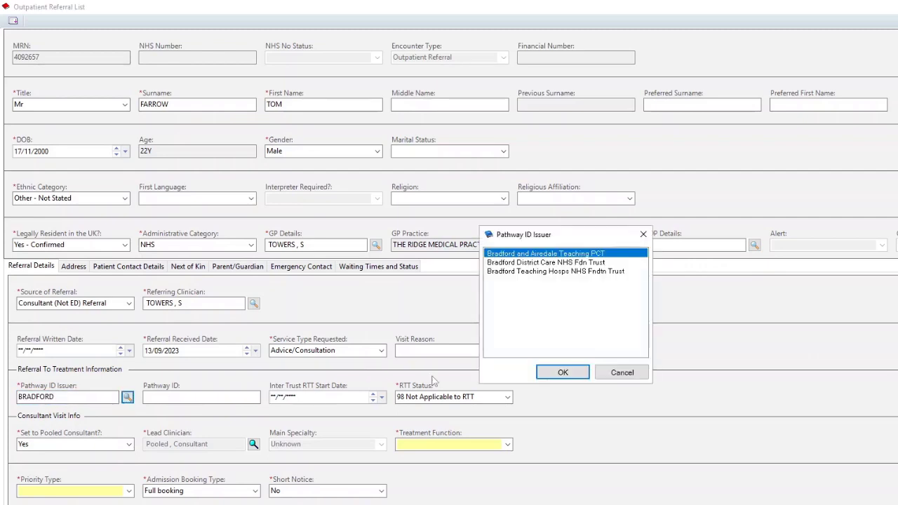
click(544, 271)
click(575, 372)
click(256, 397)
click(226, 426)
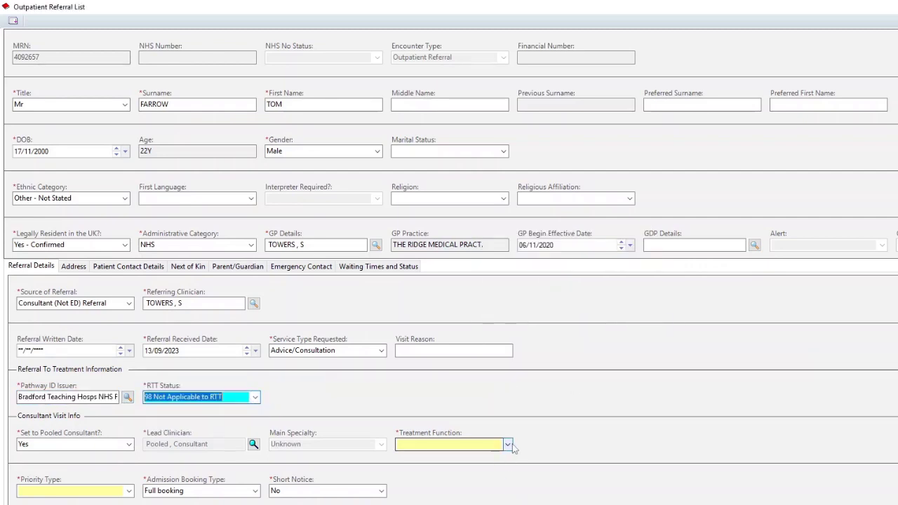
Set the referral's Treatment Function to Cardiology and its Priority Type to Routine - 10 Weeks
click(510, 445)
scroll(470, 493, down, 3)
click(458, 492)
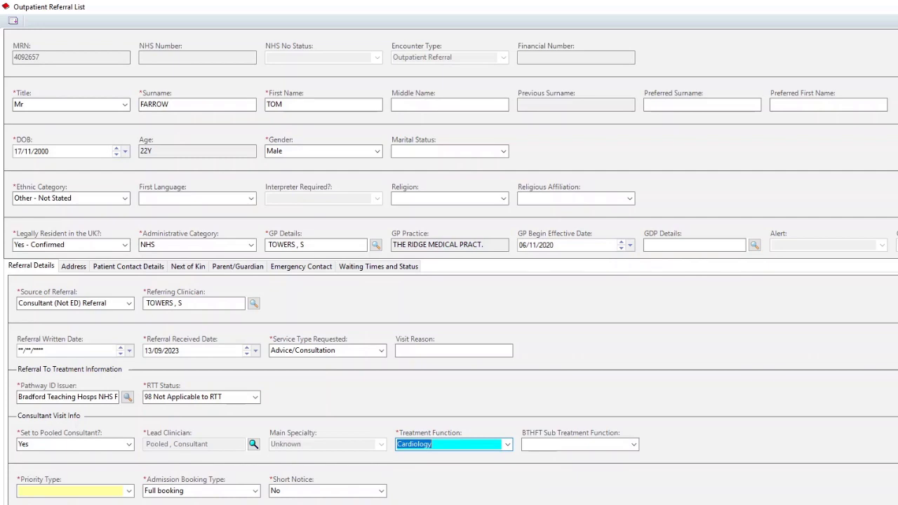
click(129, 492)
click(99, 504)
Set the pooled consultant option to No and enter the named consultant as Lead Clinician
click(130, 445)
click(103, 466)
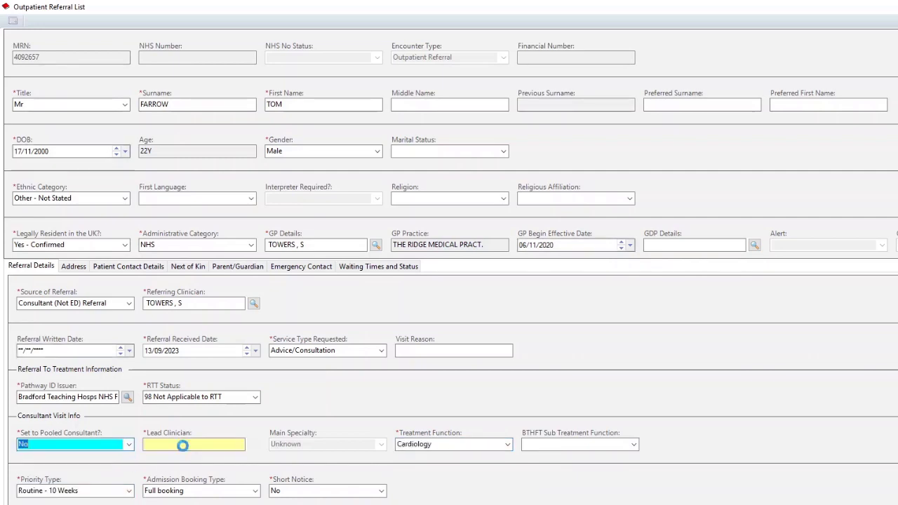
click(183, 445)
click(160, 447)
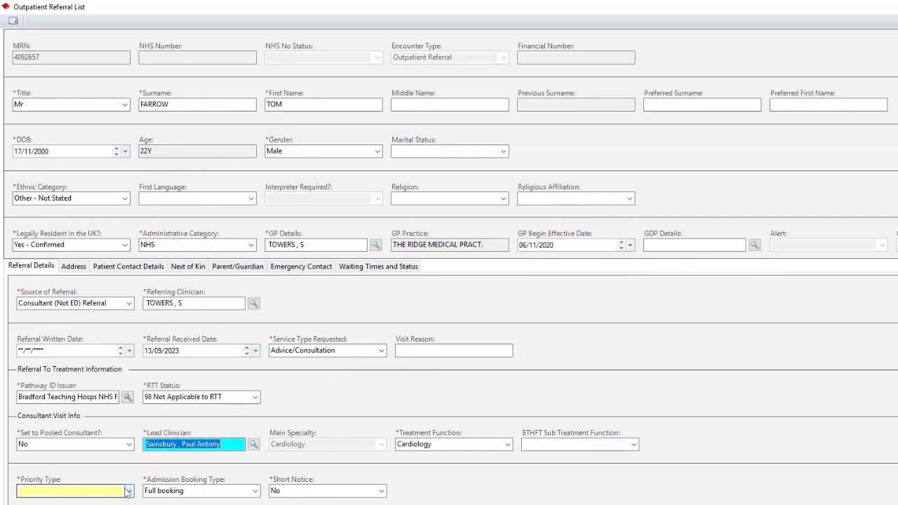
Choose Routine - 10 Weeks again as the Priority Type, then submit the referral and acknowledge the assigned aliases
click(129, 492)
click(99, 504)
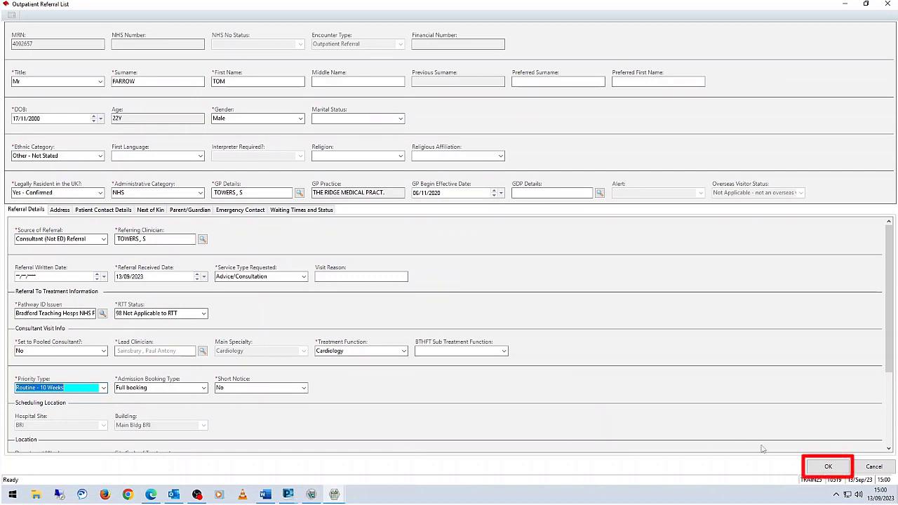
click(818, 468)
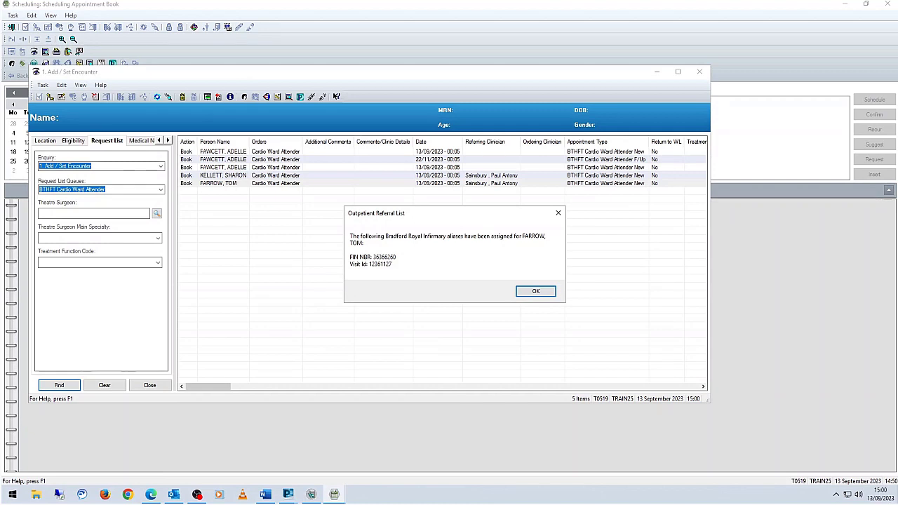
click(535, 292)
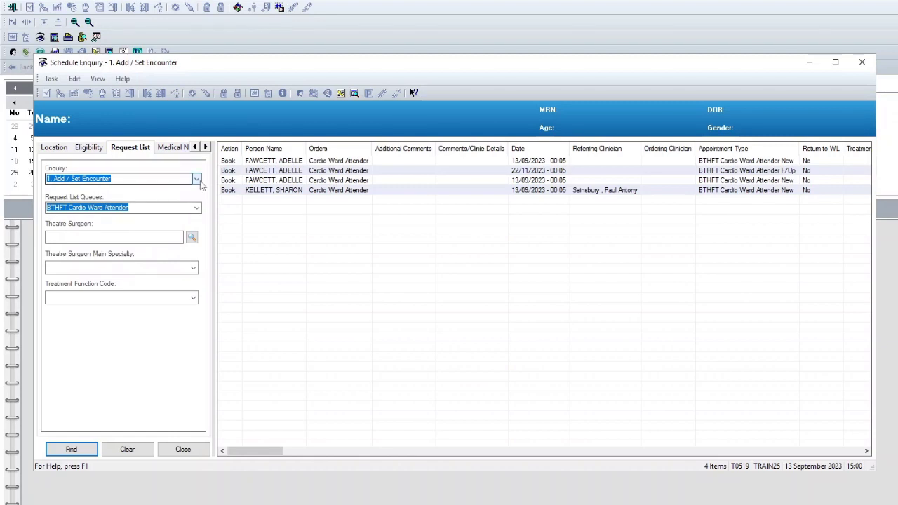
Run the "2. To Be Scheduled" enquiry for the BTHFT Cardio Ward Attender request list queue
click(199, 180)
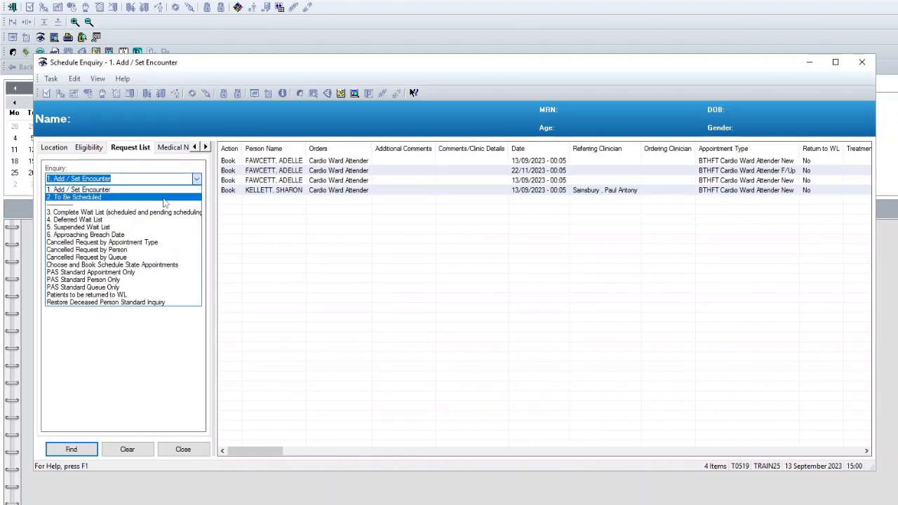
click(163, 198)
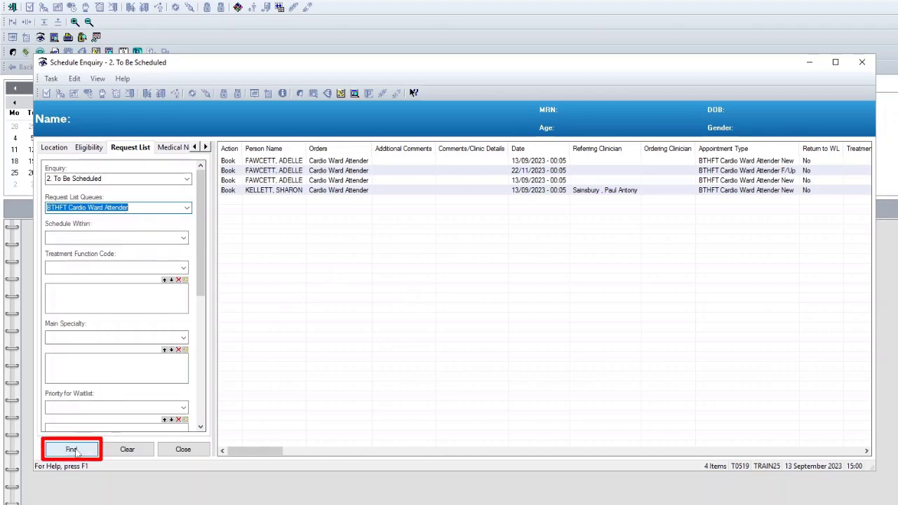
click(75, 451)
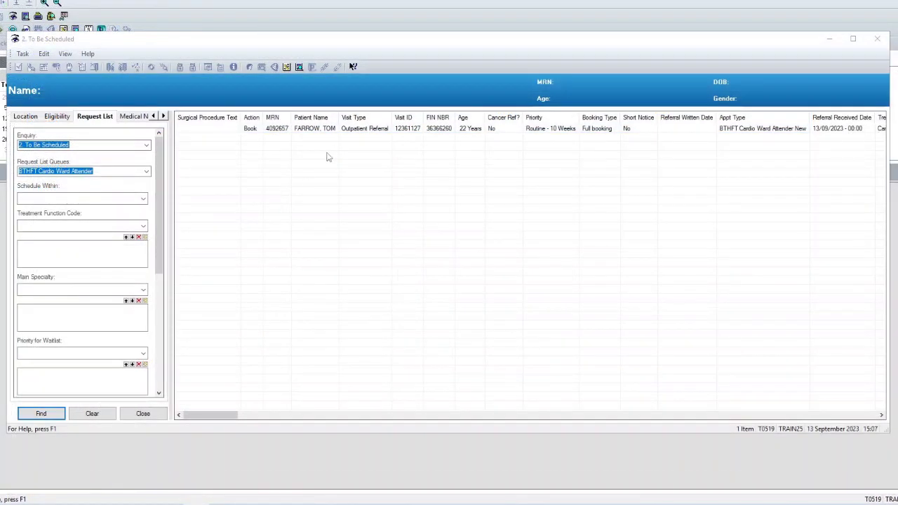
Start scheduling the patient's listed request, dismiss the appointment guidelines and set Schedule with to Lead Clinician
right_click(326, 131)
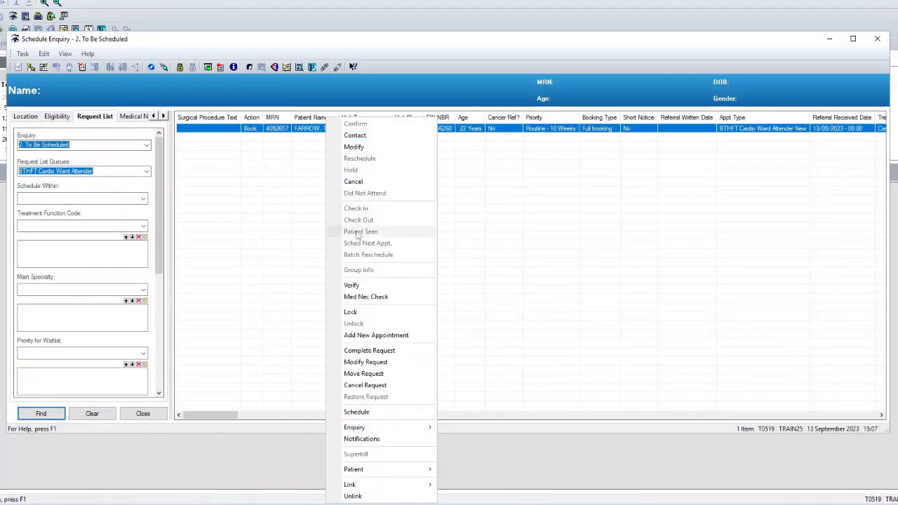
click(356, 411)
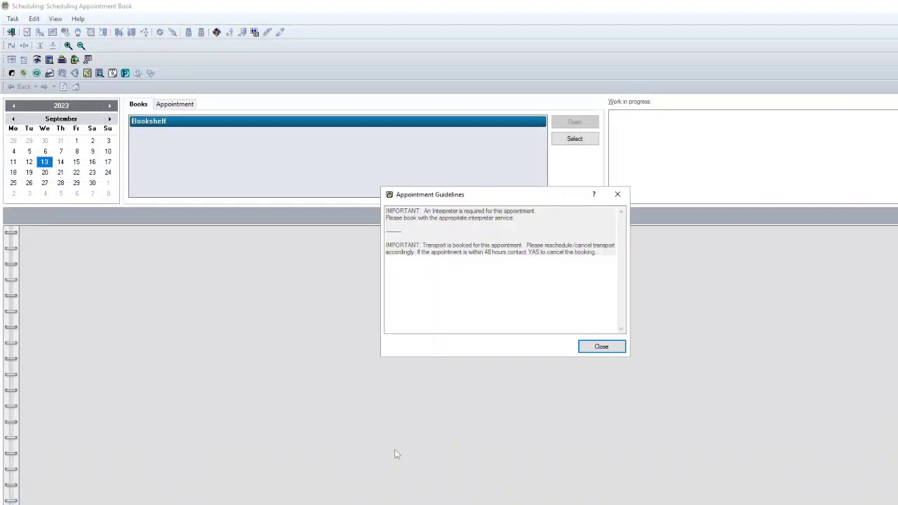
click(597, 348)
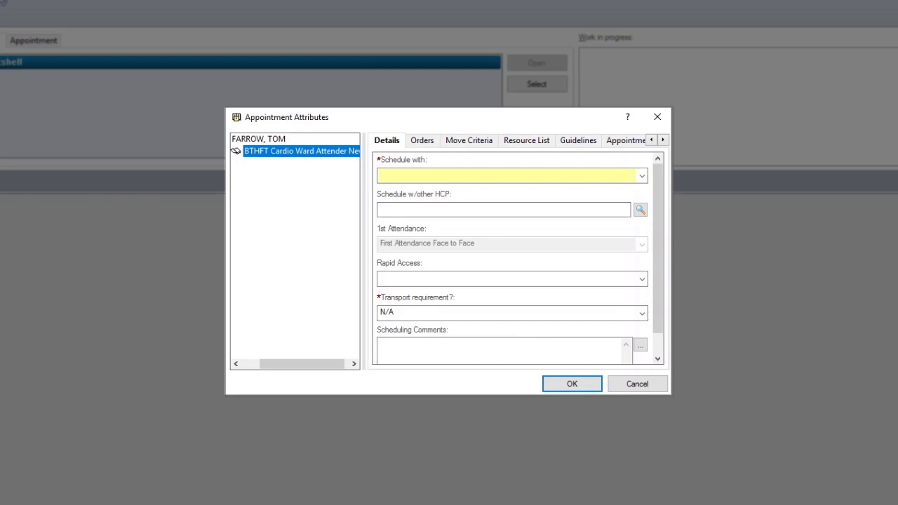
click(640, 176)
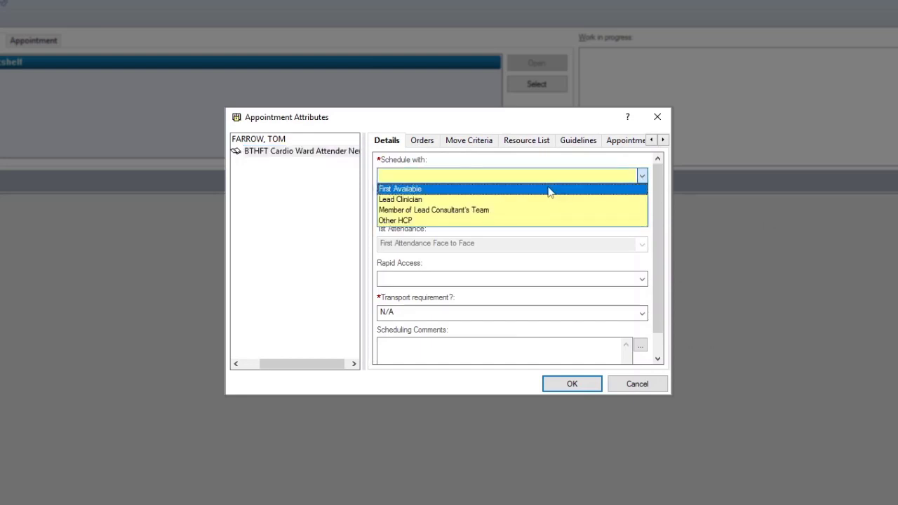
click(527, 200)
click(561, 383)
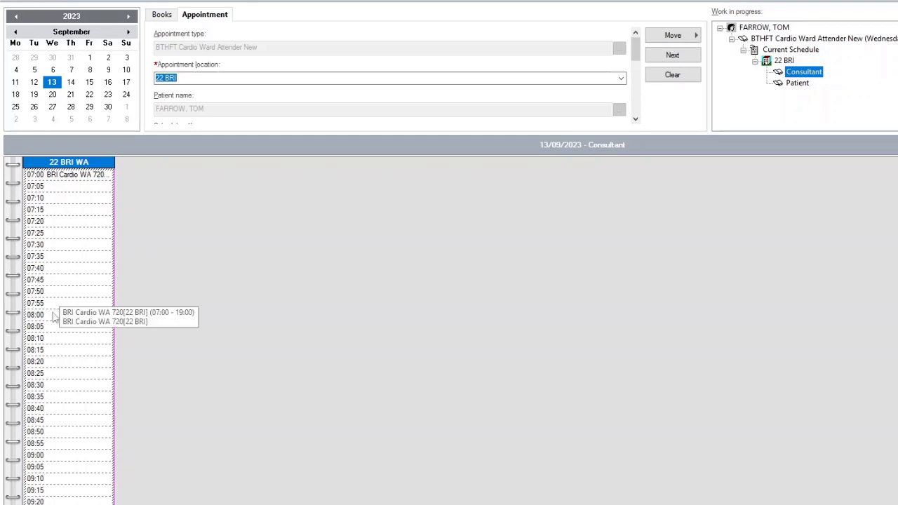
Schedule the appointment in the 22 BRI WA book at 08:35 on 13/09/2023 with a duration of 30 minutes
click(55, 397)
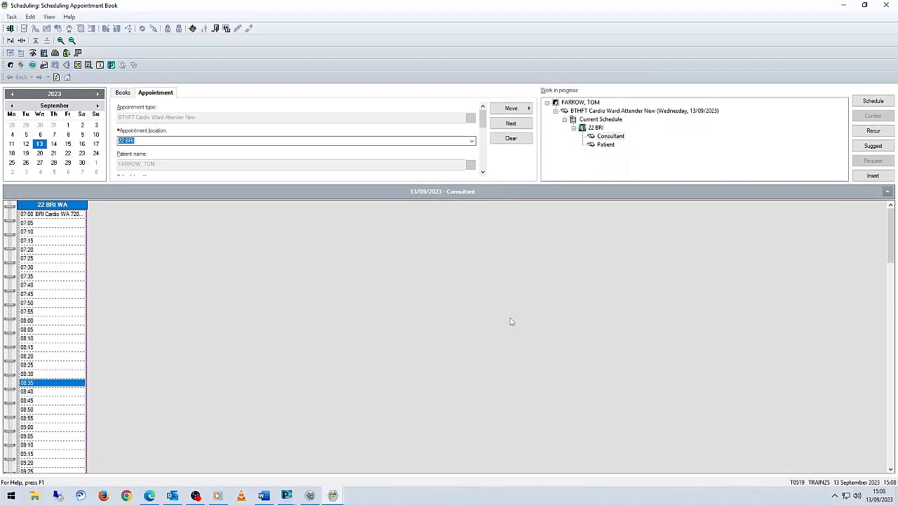
click(870, 101)
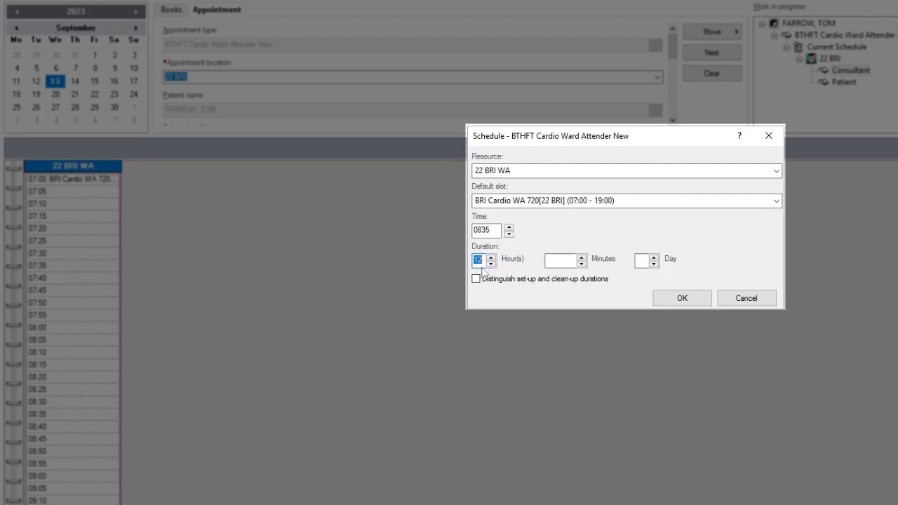
key(BackSpace)
click(564, 259)
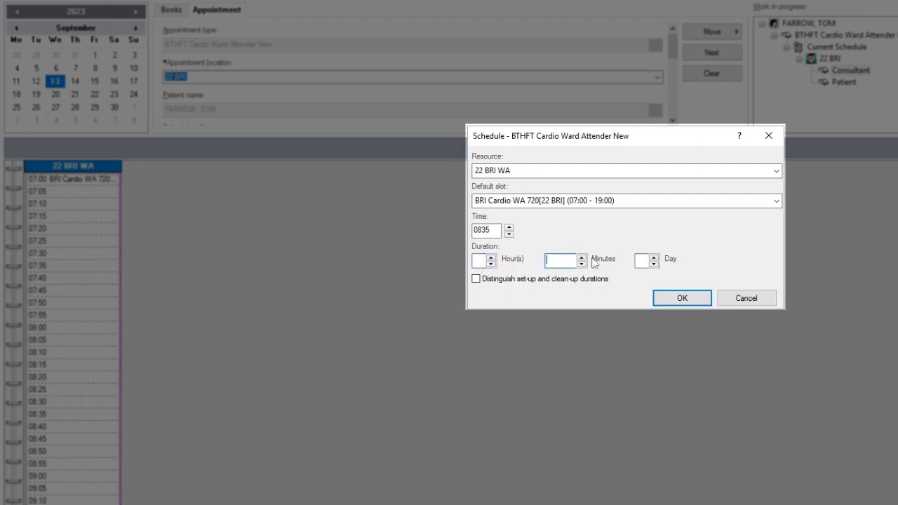
text(30)
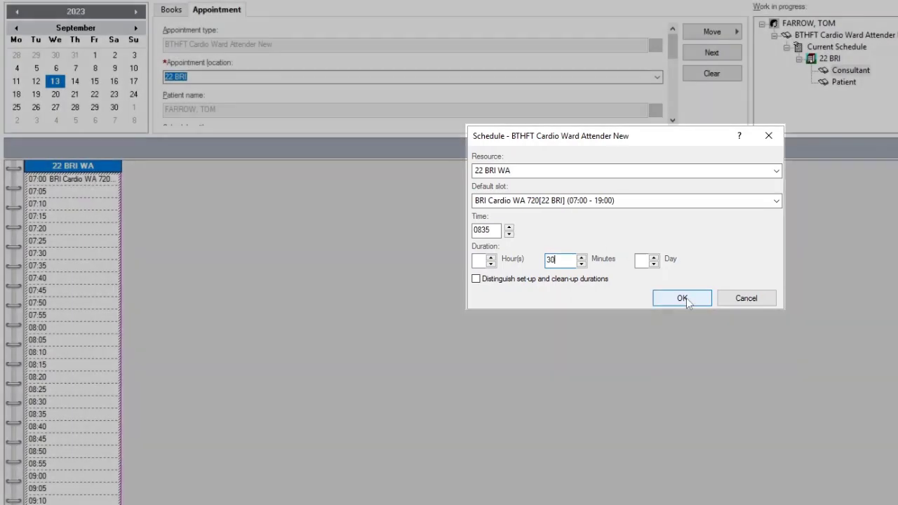
click(684, 298)
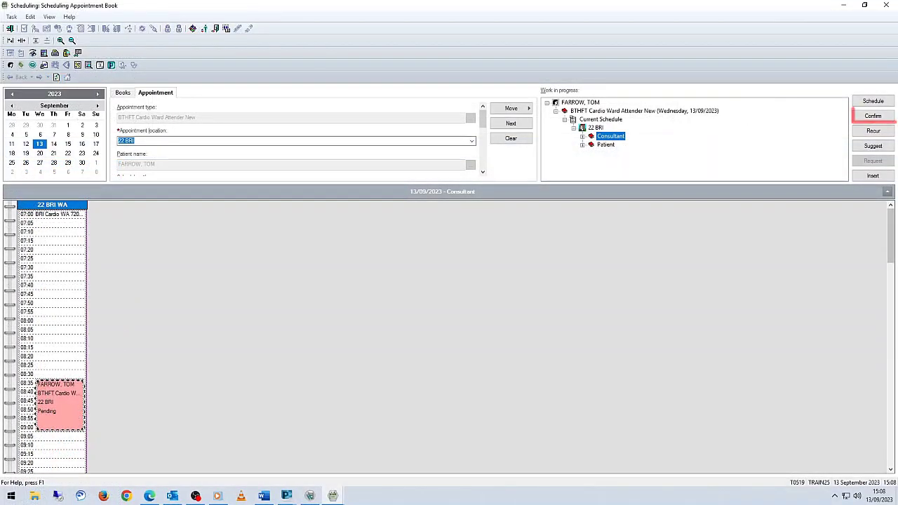
Confirm the pending 08:35 appointment with Send Letter to Print Services set to "2 - No"
click(858, 119)
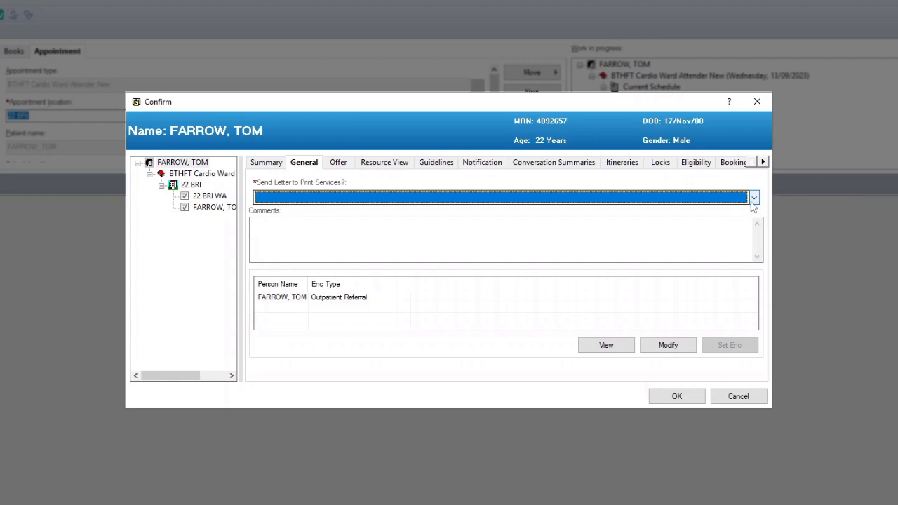
click(753, 199)
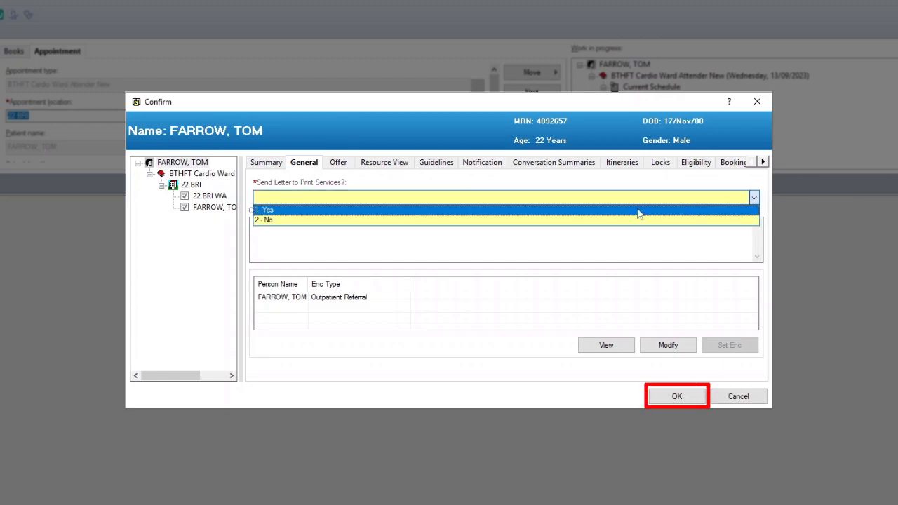
click(597, 222)
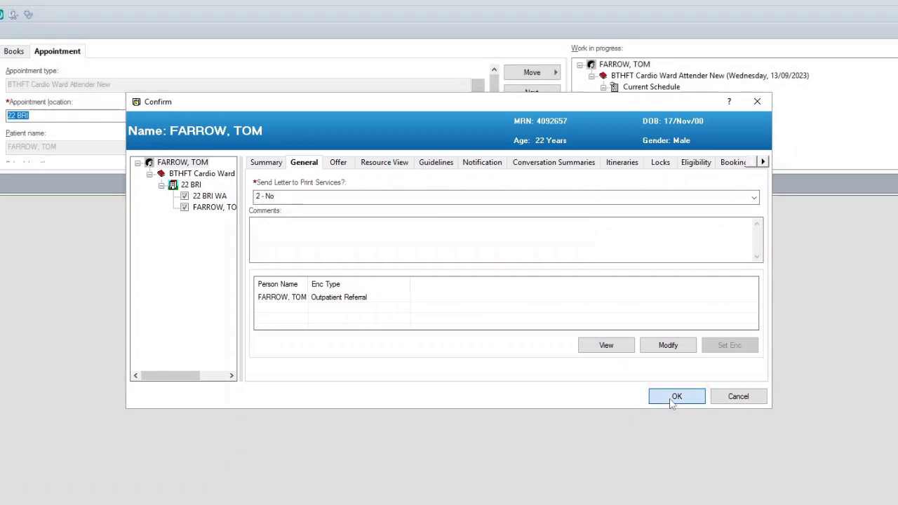
click(674, 399)
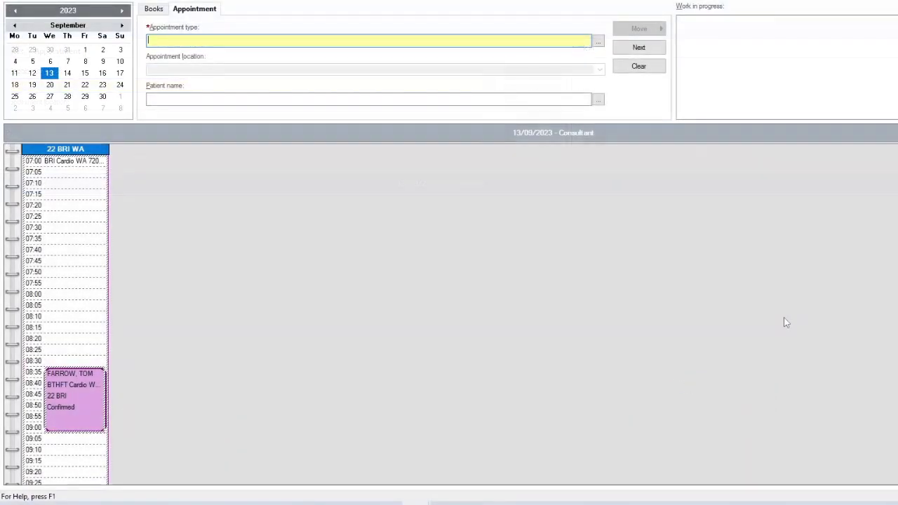